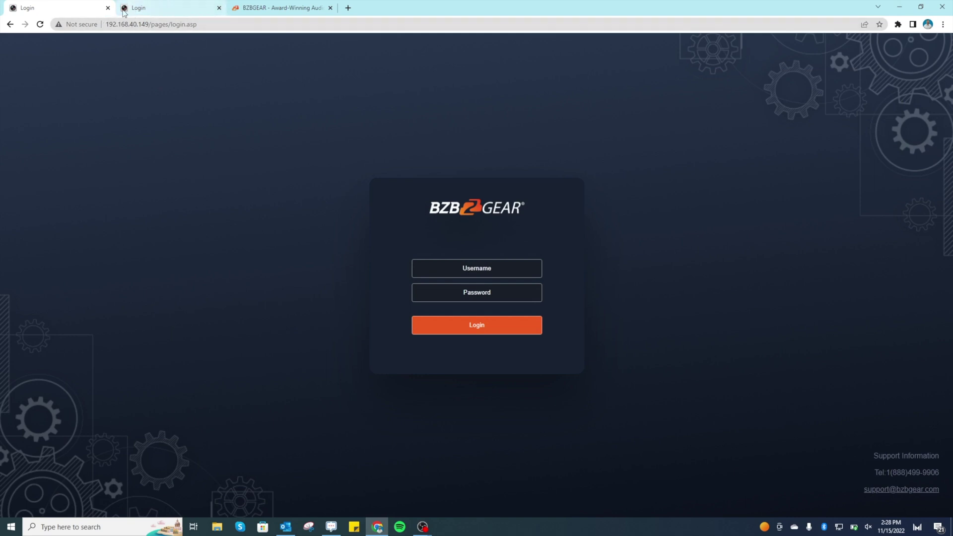
- Sign in to the camera at 192.168.40.149 with its username and password
left_click(493, 273)
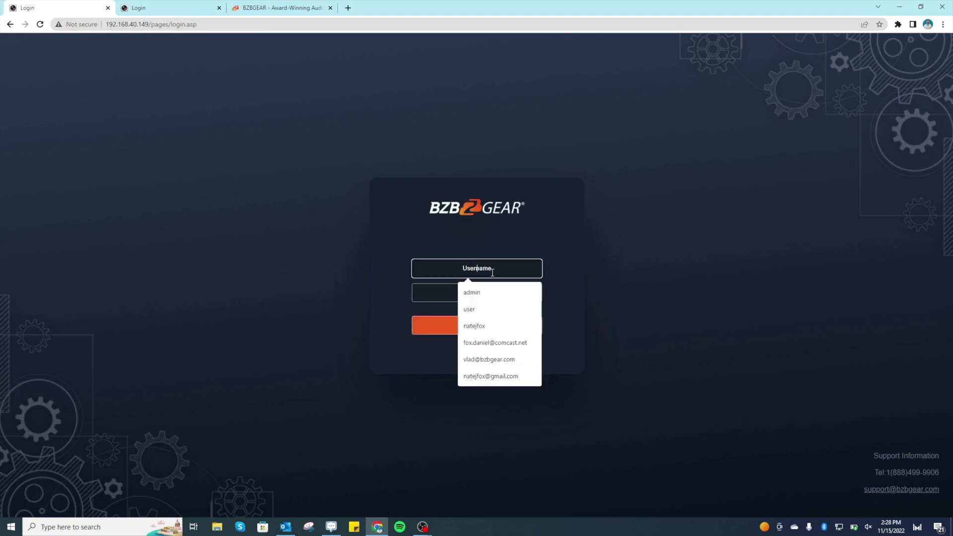
type("admin")
key("Tab")
type("adm")
key("BackSpace")
type("admin")
key("Return")
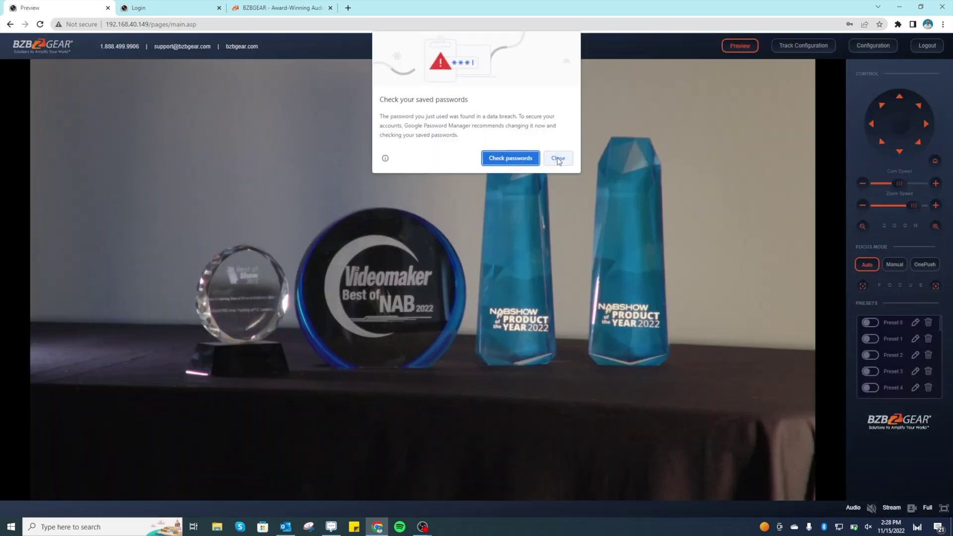
- Dismiss Chrome's password popups and open the camera's NDI configuration settings
left_click(556, 156)
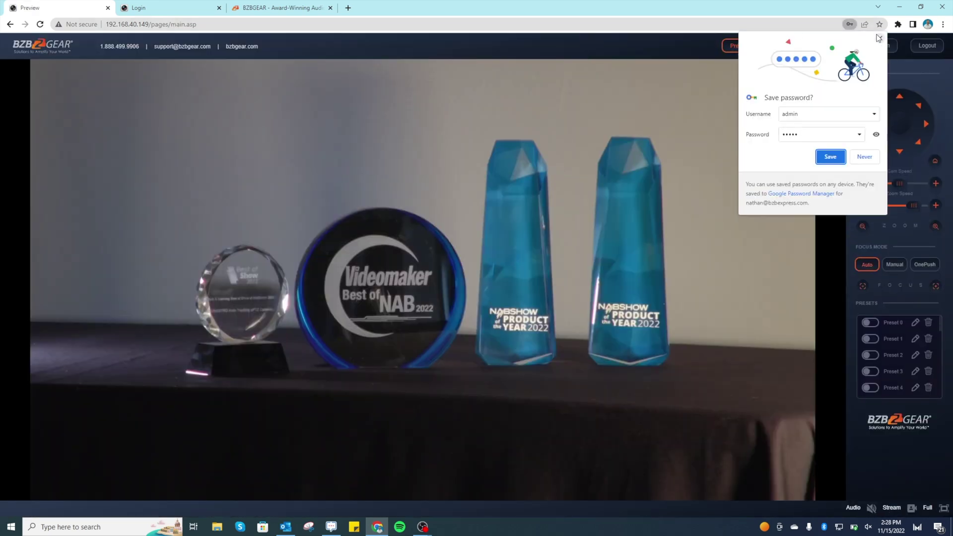
left_click(892, 56)
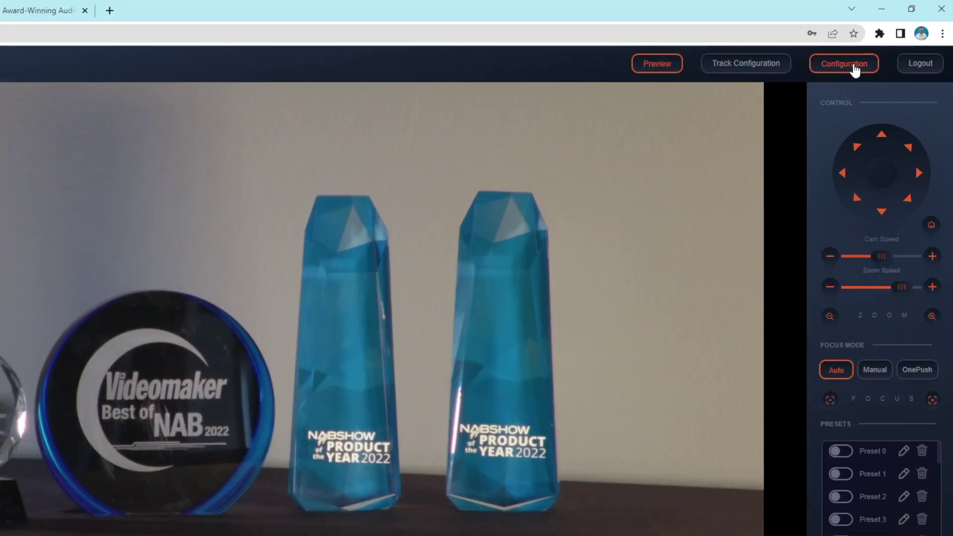
left_click(878, 47)
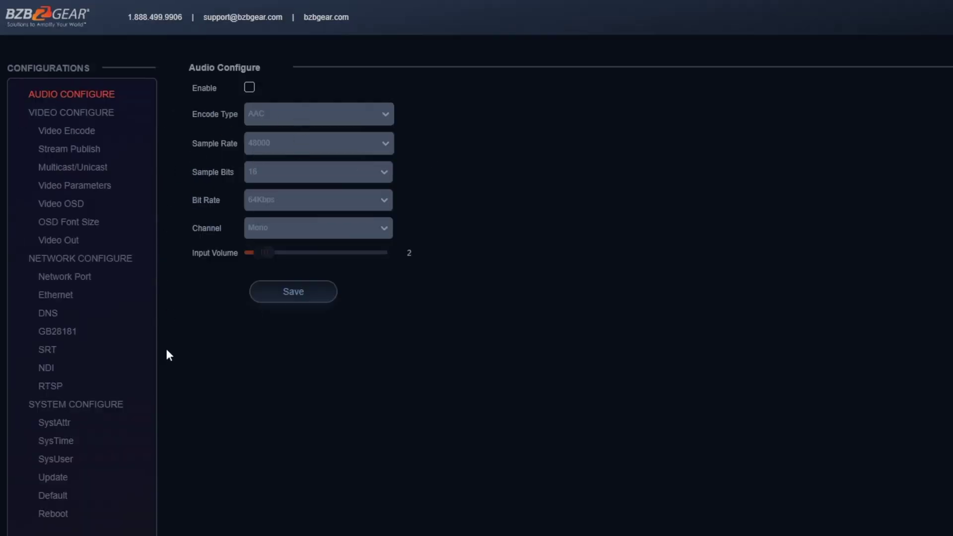
left_click(96, 369)
left_click(243, 87)
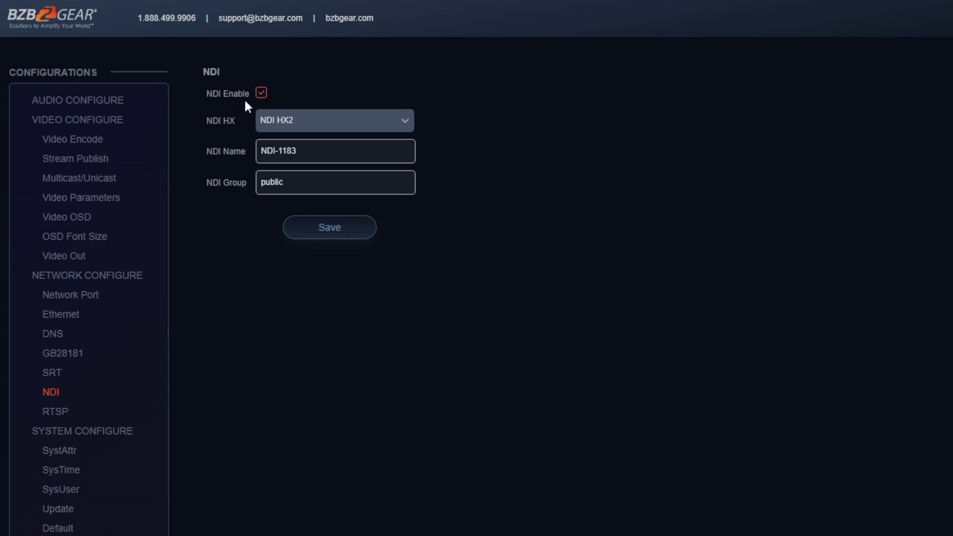
- Switch NDI HX to NDI HX3 and delete the old NDI-1183 name
left_click(306, 120)
left_click(353, 163)
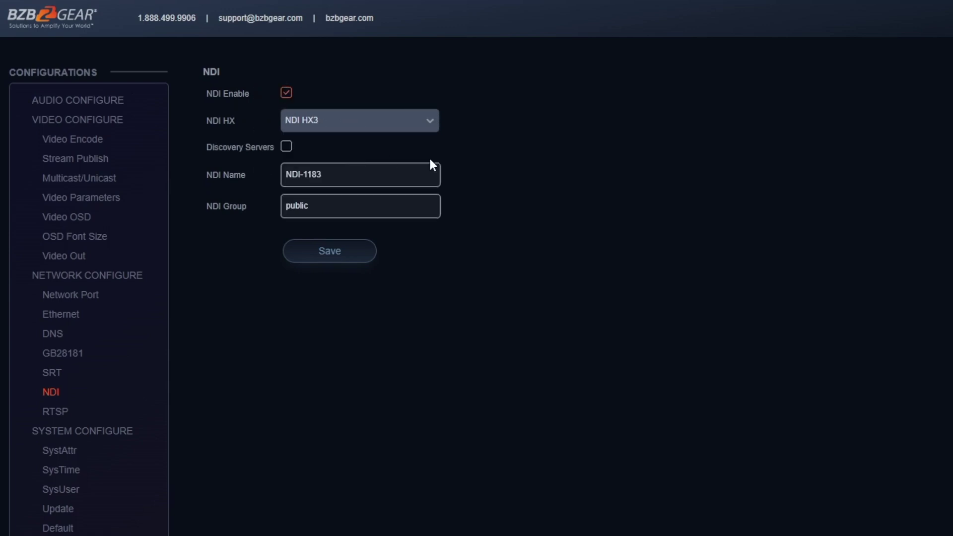
triple_click(365, 179)
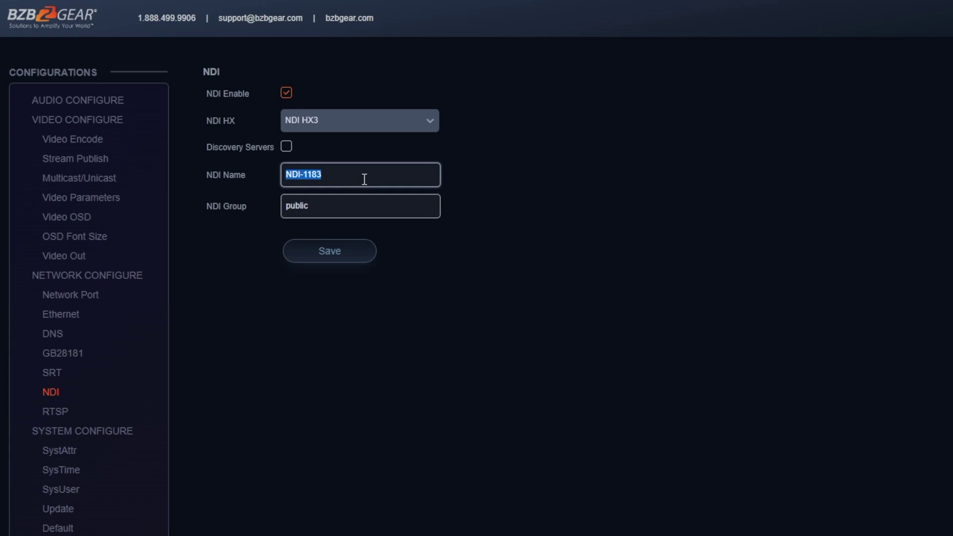
key("BackSpace")
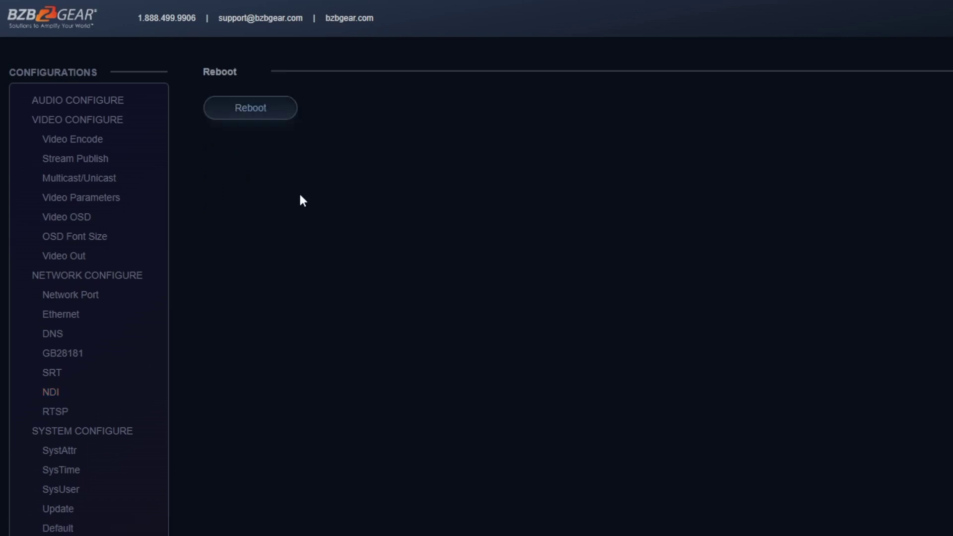
- Reboot the first camera and confirm the restart notices
left_click(278, 117)
left_click(468, 299)
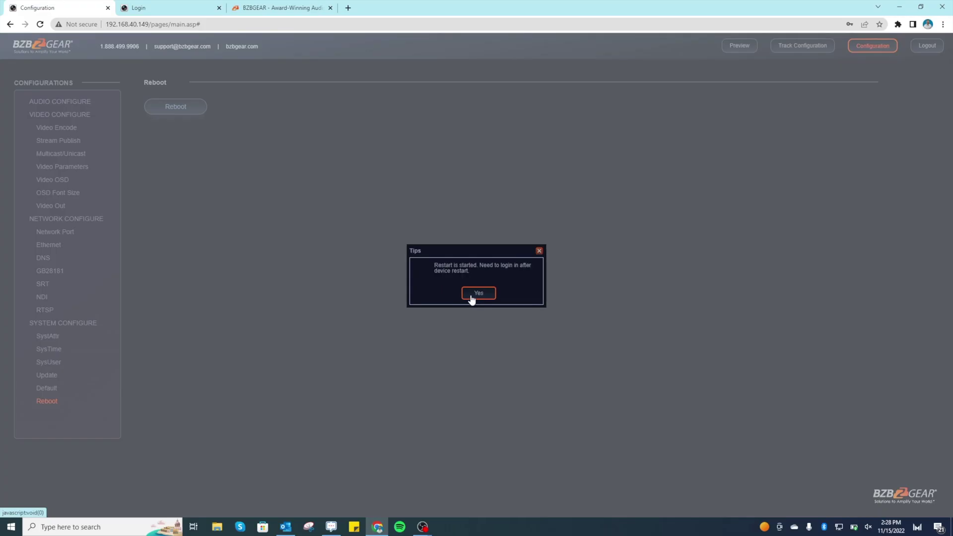
left_click(470, 300)
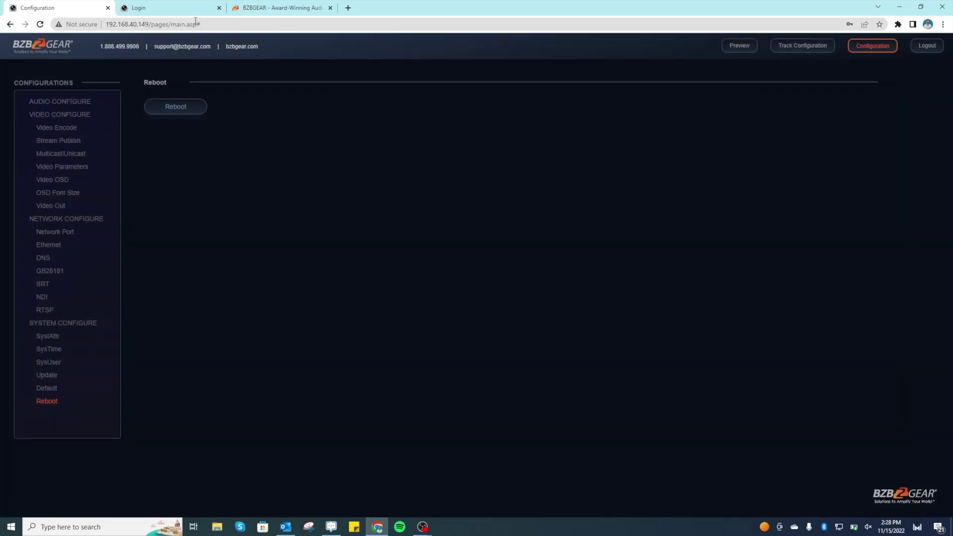
- Sign in to camera 192.168.40.75, dismiss the password popups, and open its Configuration
left_click(171, 11)
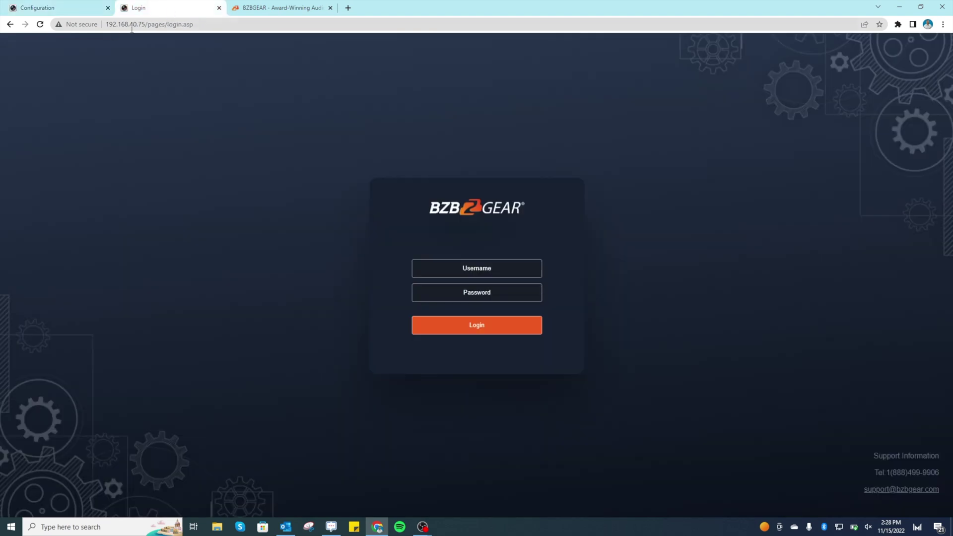
left_click(475, 271)
type("admin")
key("Tab")
type("a")
key("Return")
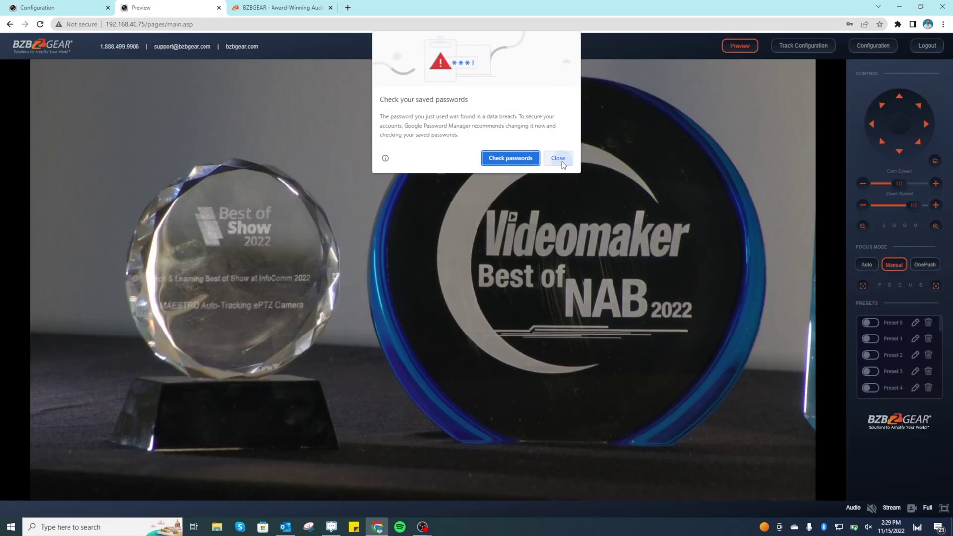
left_click(559, 159)
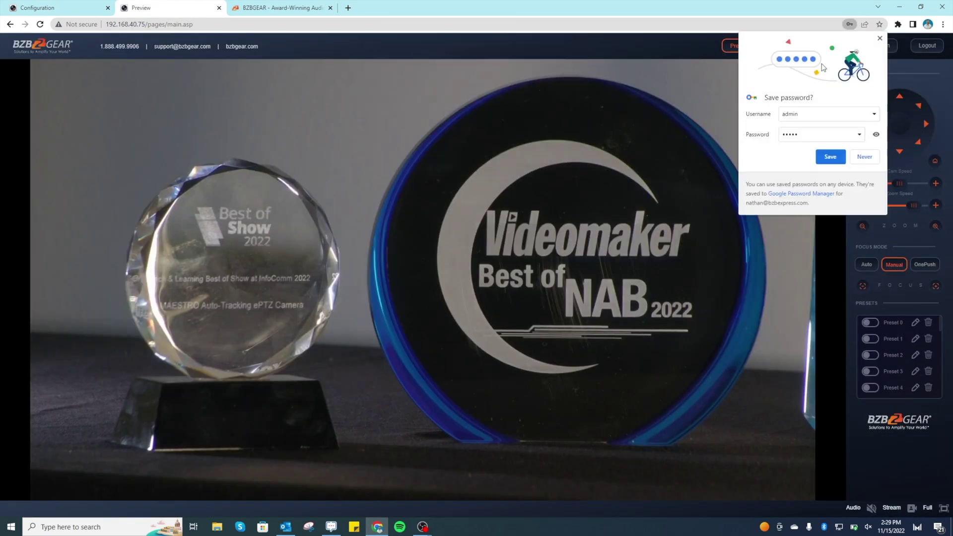
left_click(880, 39)
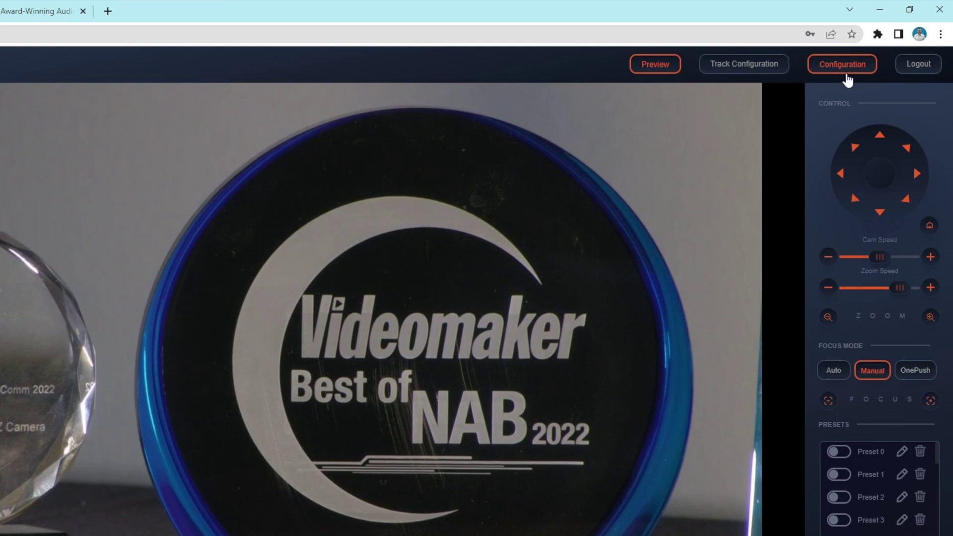
left_click(875, 50)
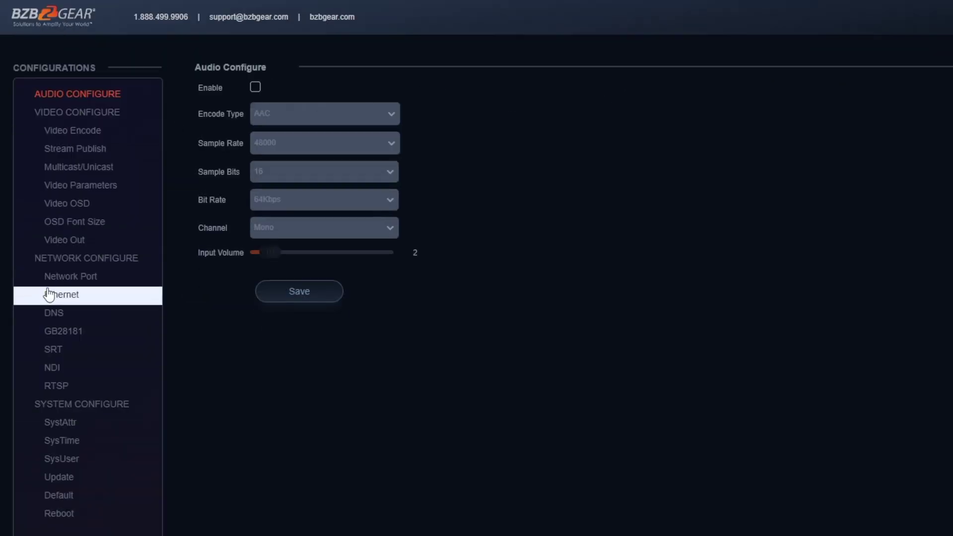
- Set the second camera's NDI HX to NDI HX3 and rename NDI-1221 to NDI Camera 2
left_click(66, 371)
left_click(324, 146)
left_click(327, 191)
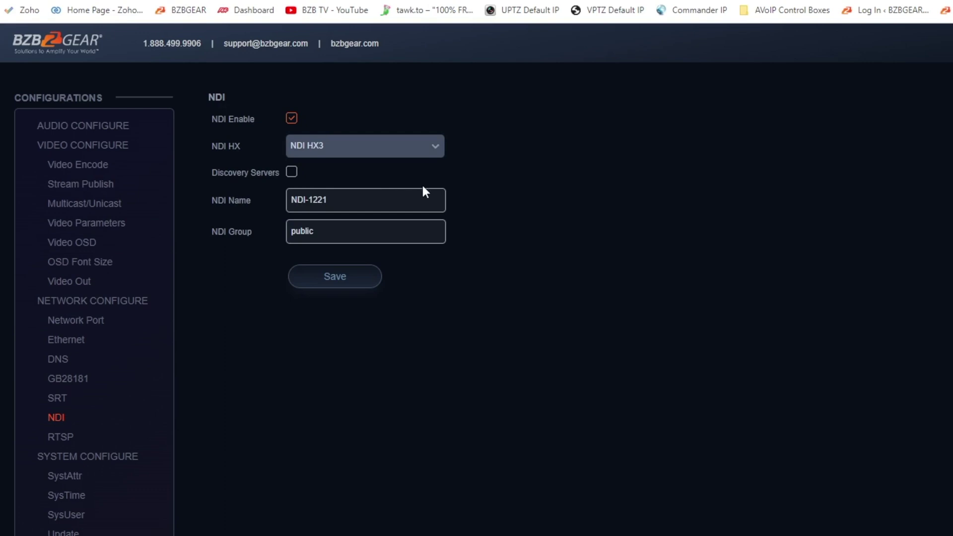
triple_click(358, 204)
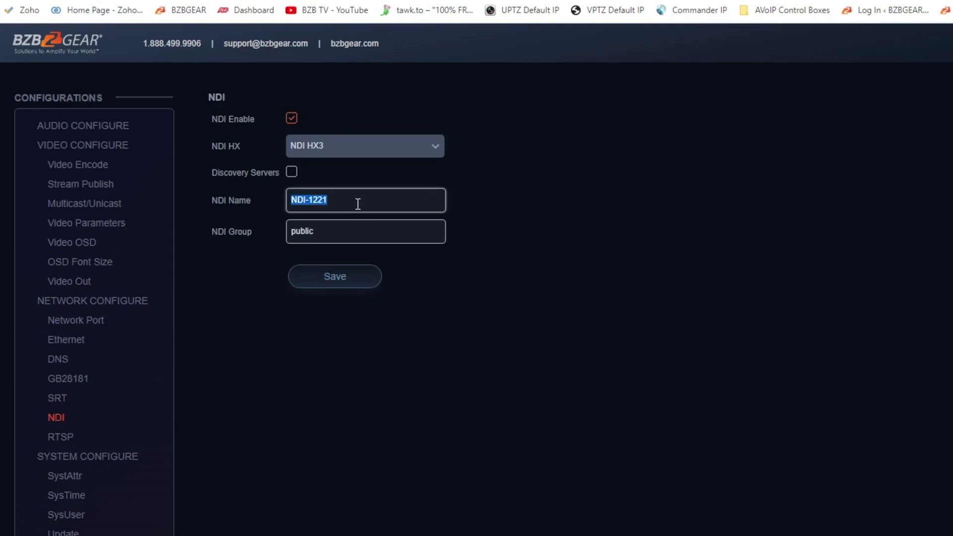
type("nd")
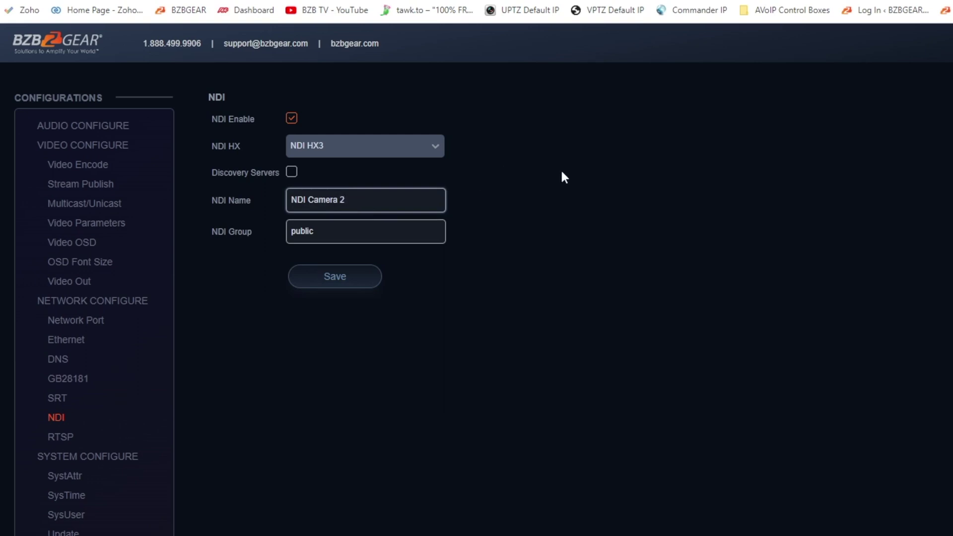
left_click(399, 205)
- Save the NDI settings, reboot the second camera, and switch to the bzbgear.com tab
left_click(367, 277)
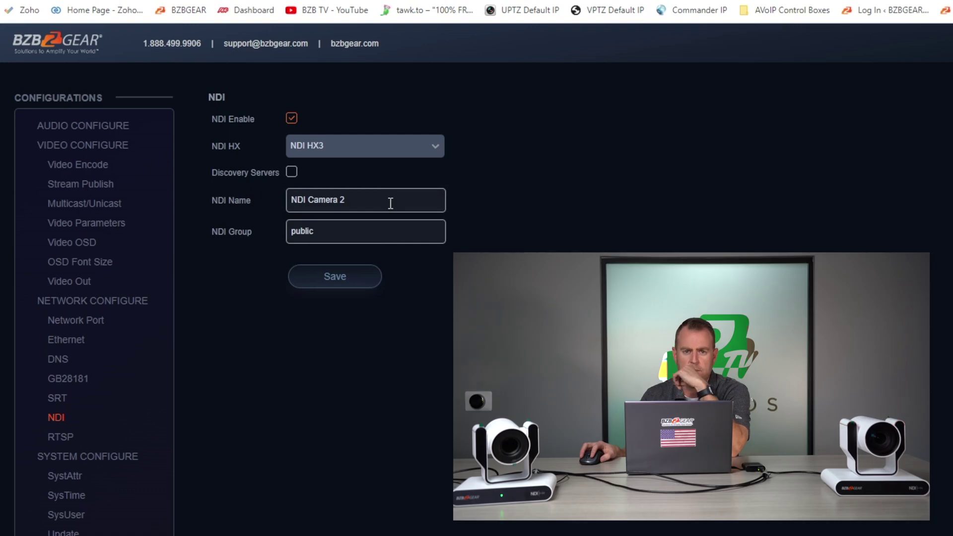
left_click(391, 203)
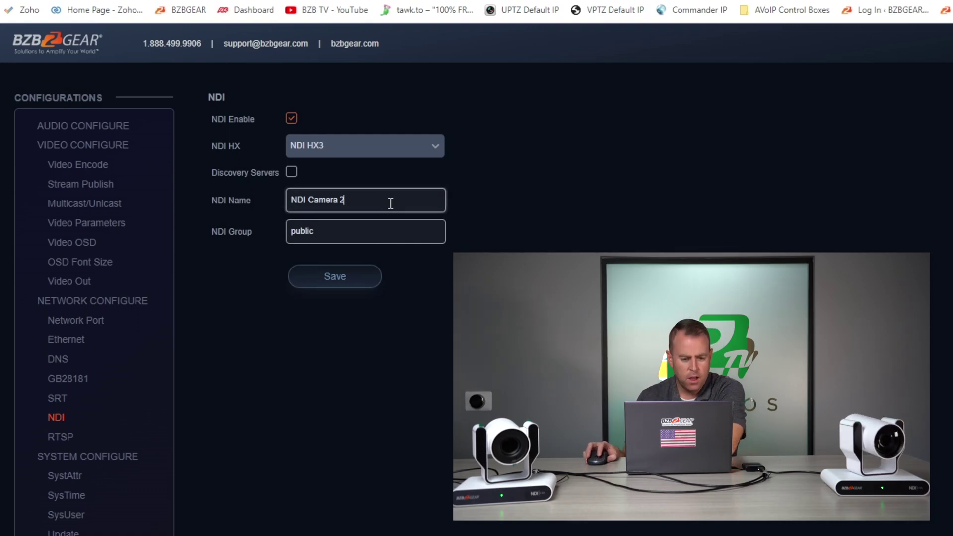
left_click(366, 277)
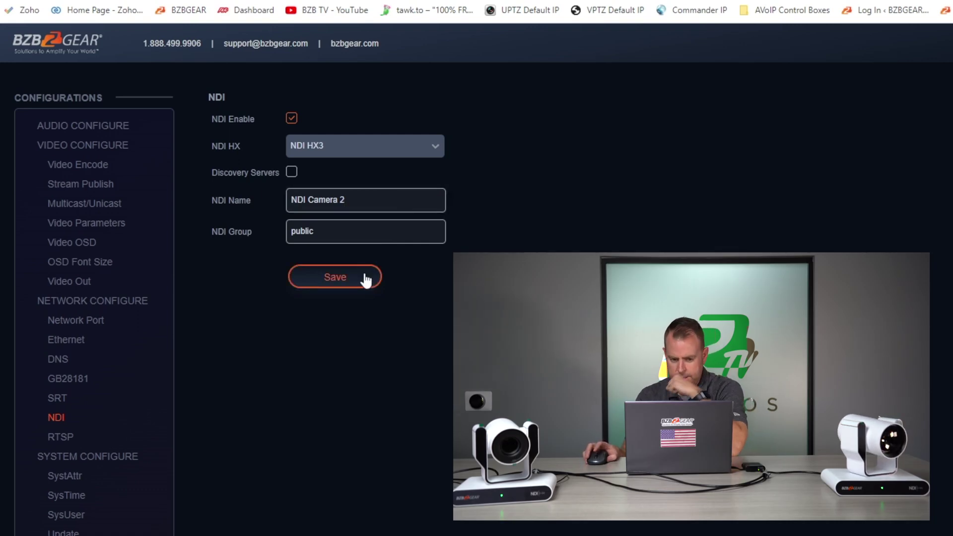
left_click(390, 204)
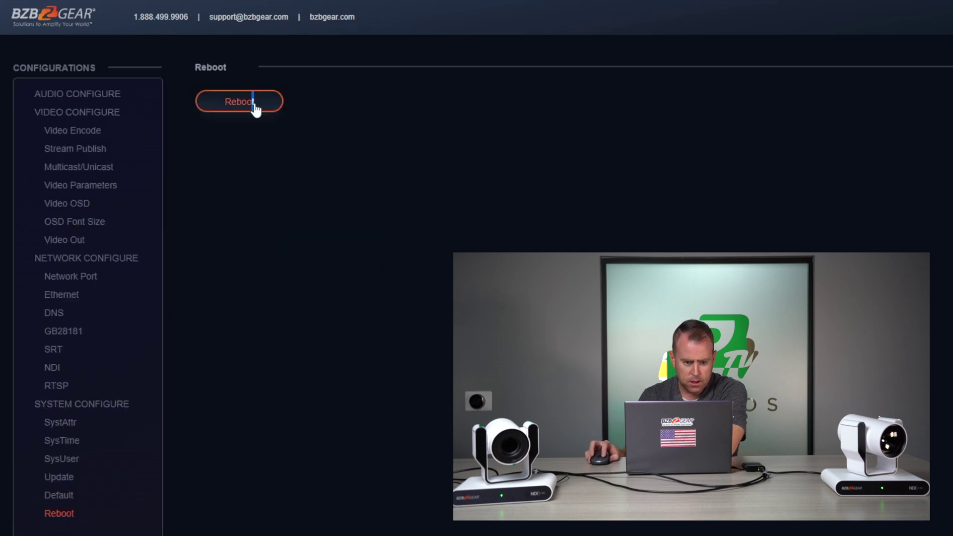
left_click(253, 103)
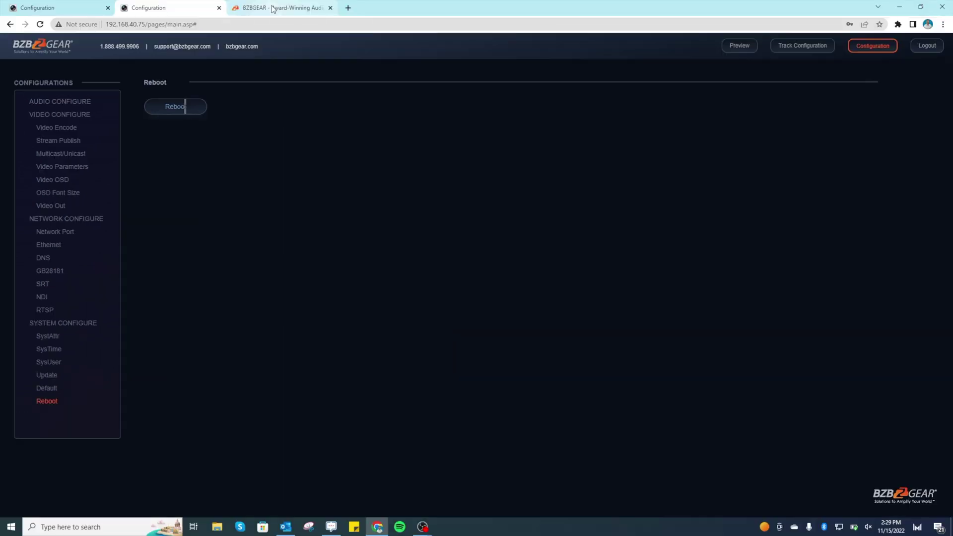
left_click(280, 7)
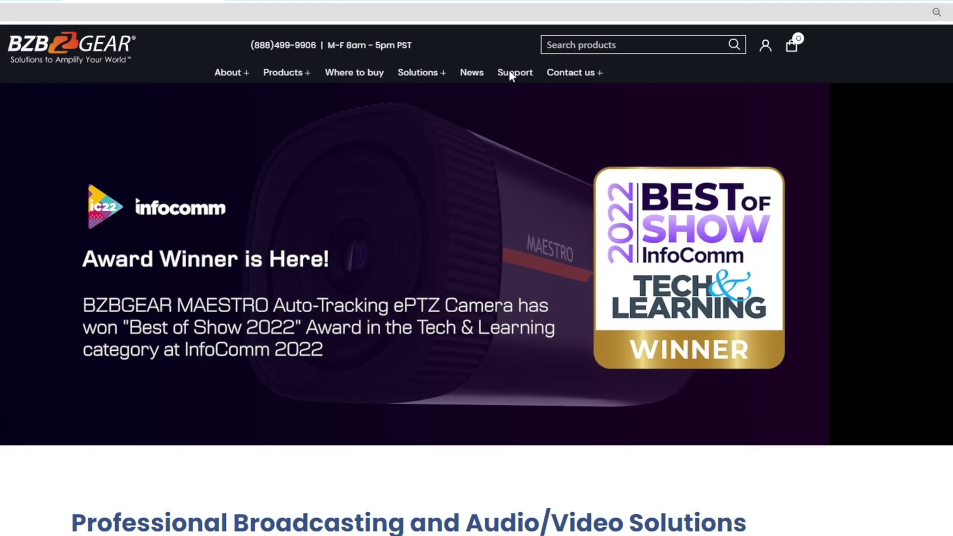
- Open the Knowledge Base article 'How to add your NDI camera to OBS Studio' via Support
left_click(543, 68)
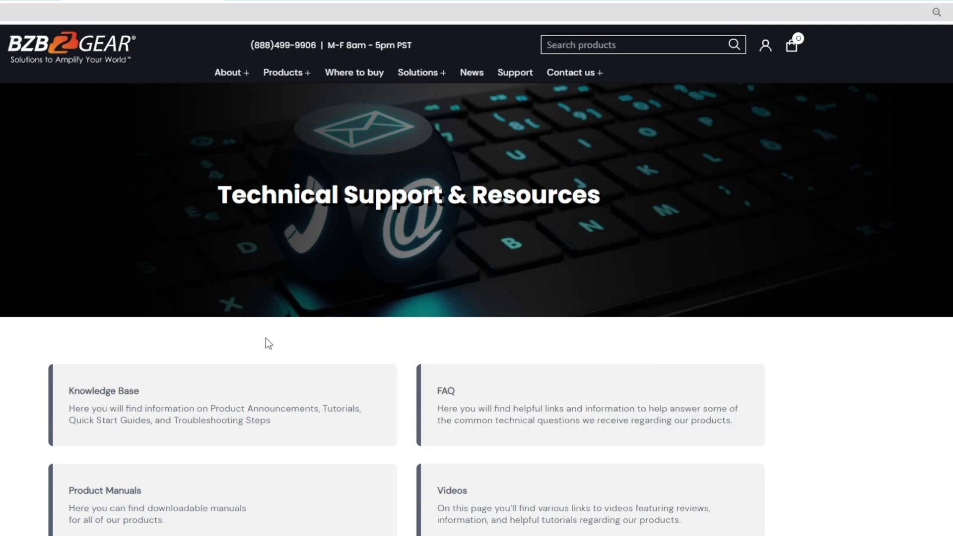
left_click(239, 420)
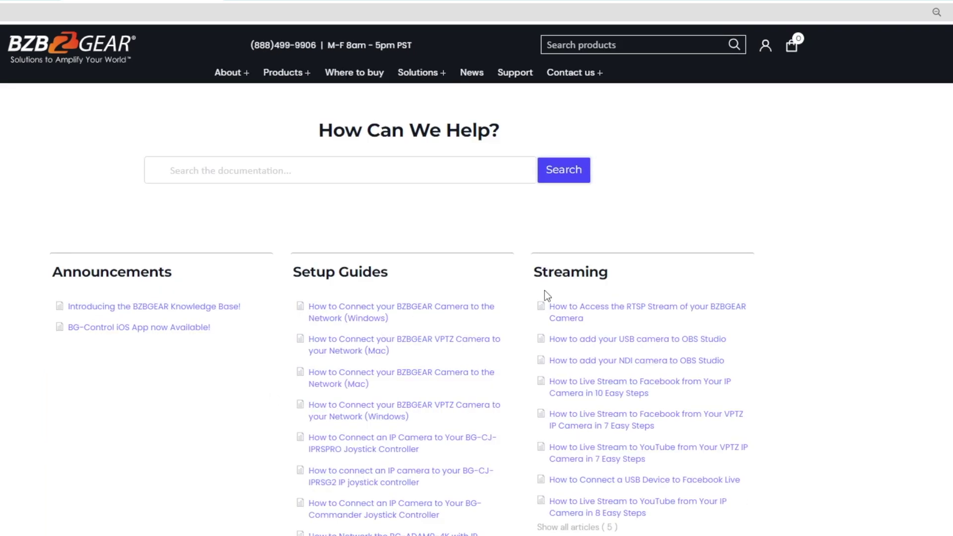
left_click(614, 362)
scroll(386, 316, "down", 5)
scroll(389, 325, "up", 1)
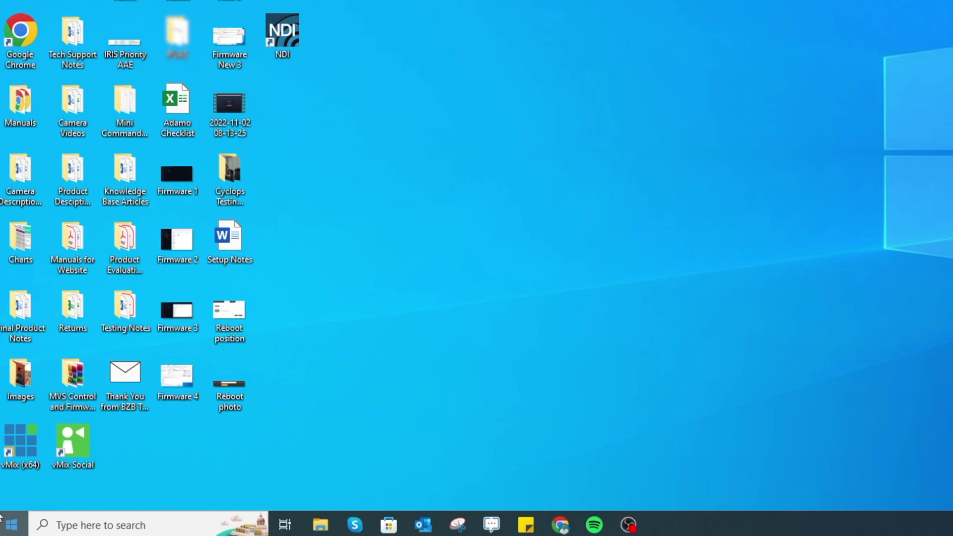
- Launch Studio Monitor from the NDI 5 Tools folder in the Start menu
key("super")
scroll(92, 366, "down", 5)
scroll(133, 288, "down", 12)
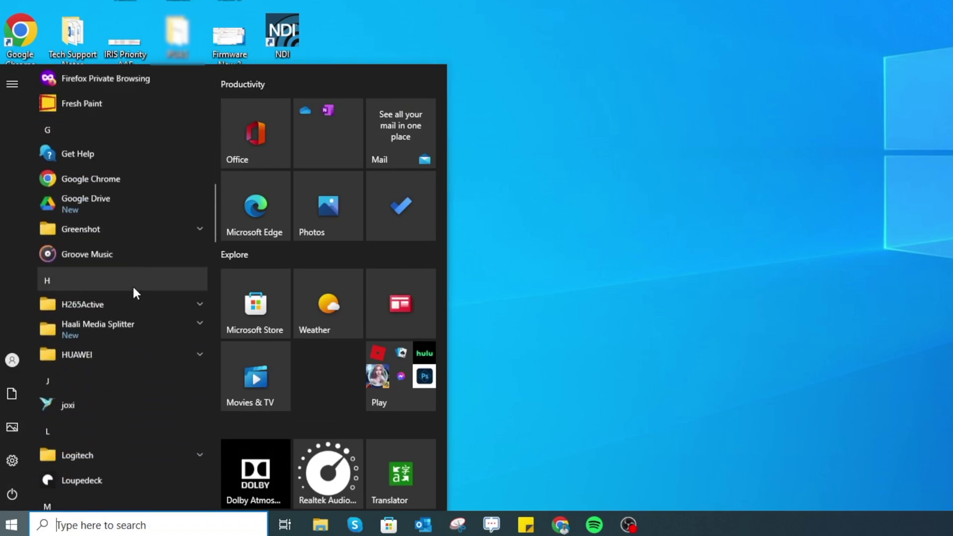
scroll(136, 294, "down", 6)
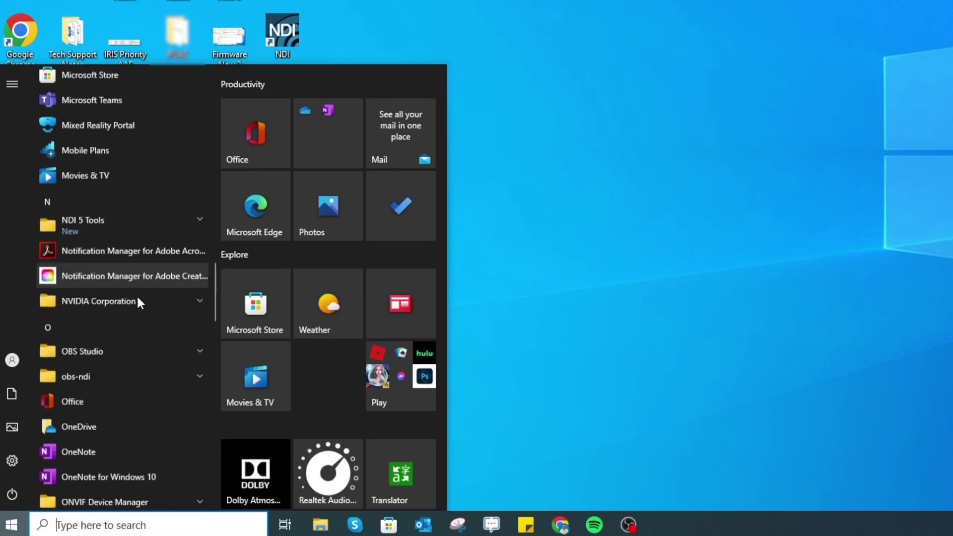
left_click(88, 209)
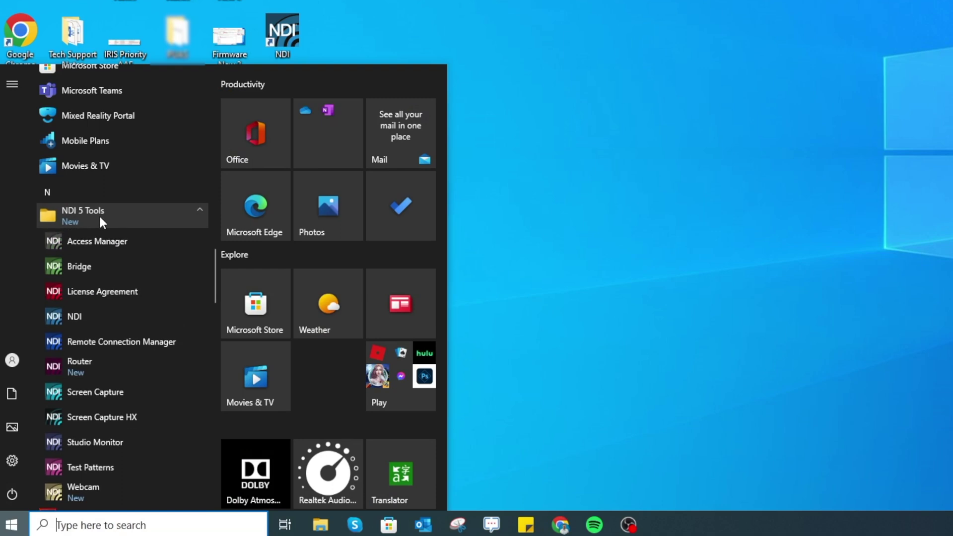
scroll(104, 229, "down", 3)
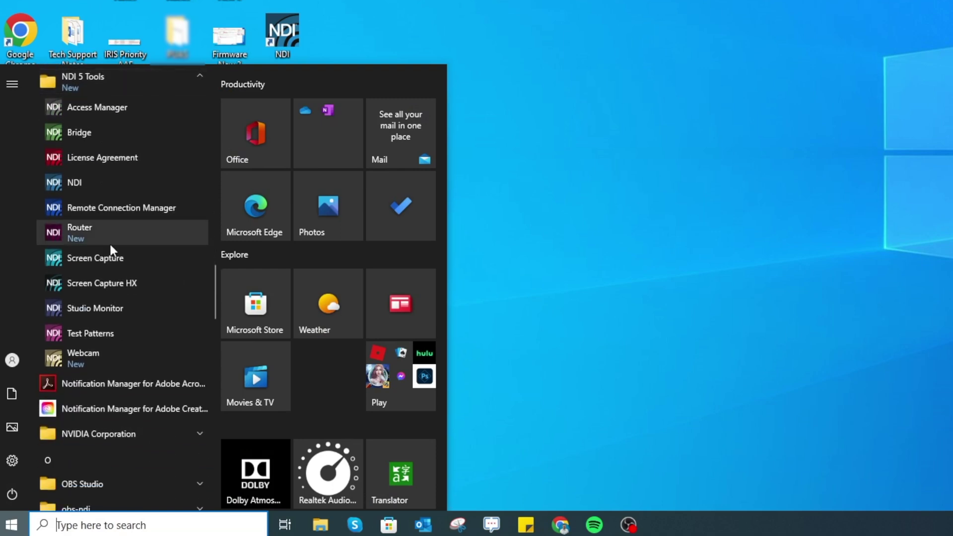
left_click(133, 314)
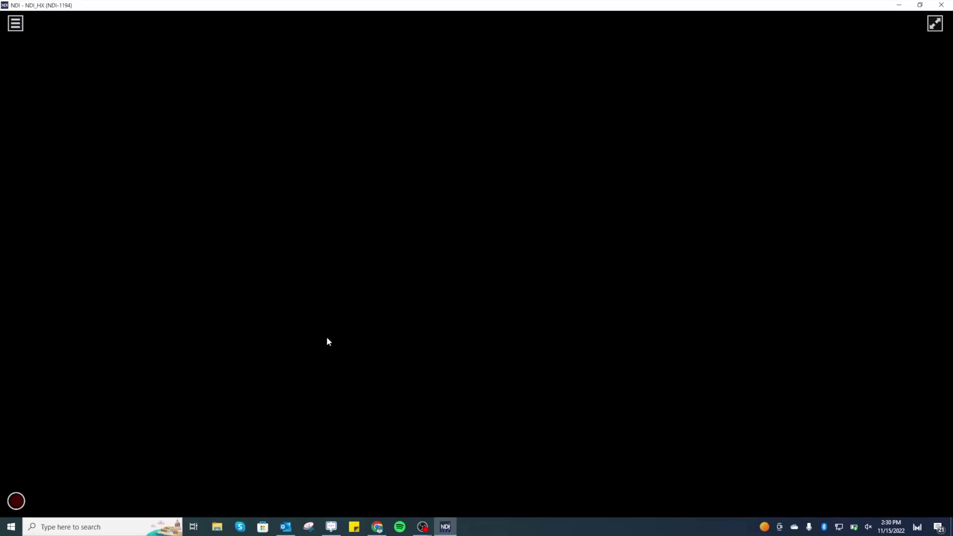
- View the NDI_HX > NDI Camera 1 feed and pan it left and right across the awards
left_click(17, 24)
mouse_move(28, 37)
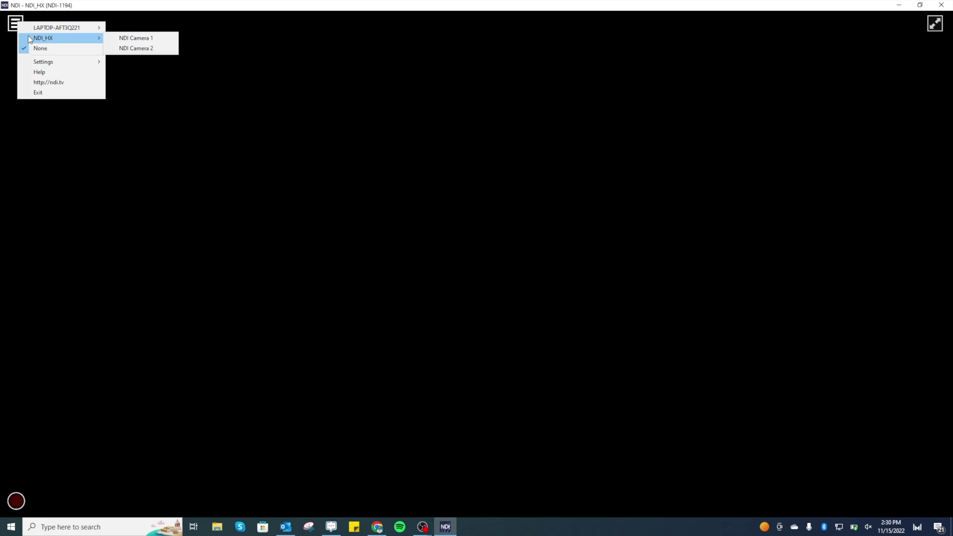
left_click(147, 41)
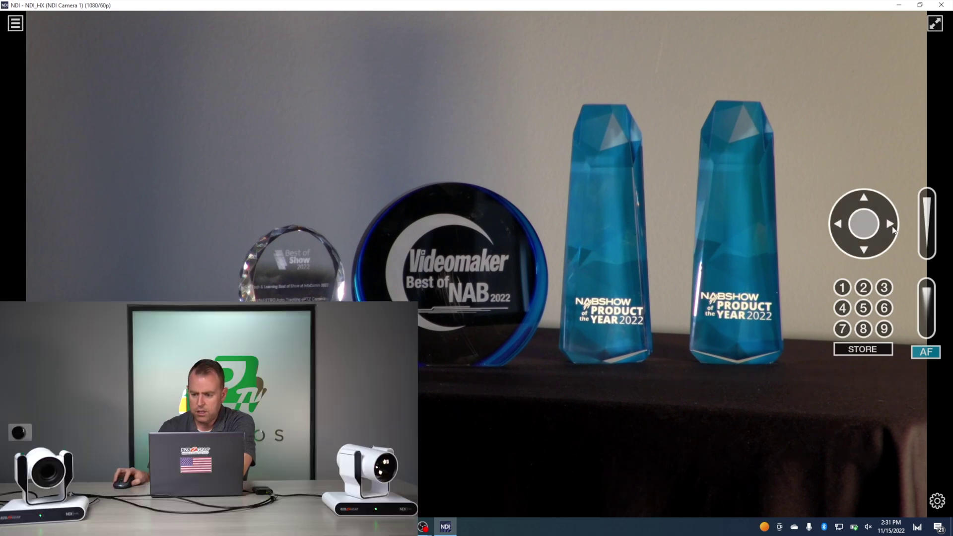
left_click_drag(849, 226, 848, 226)
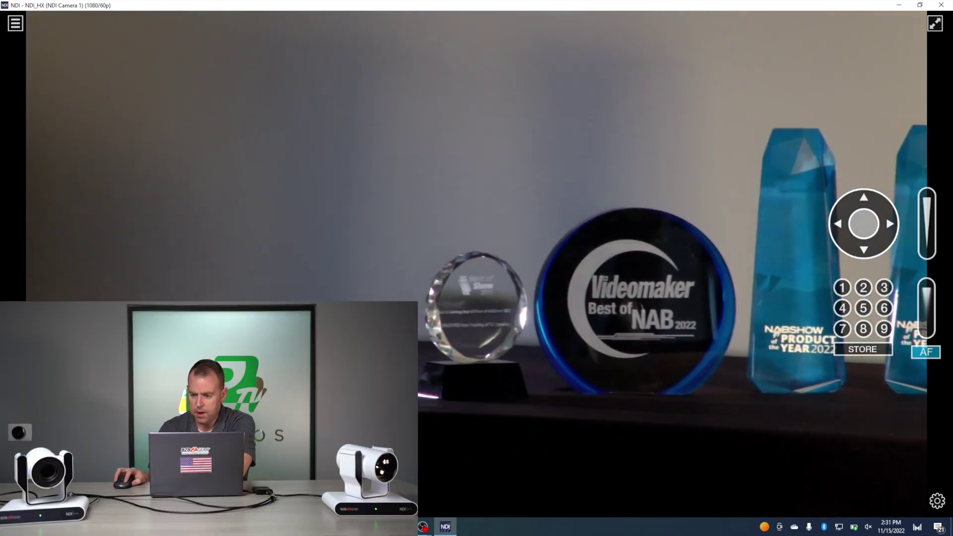
mouse_move(863, 224)
left_mouse_down()
mouse_move(888, 224)
mouse_move(856, 227)
left_mouse_up()
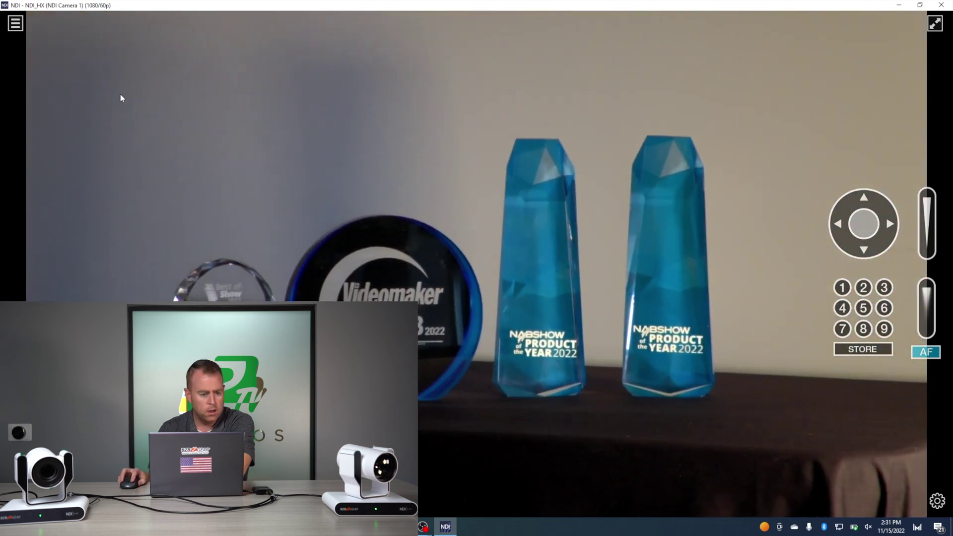
left_click(17, 24)
- Show NDI Camera 2, pan it toward the Videomaker award, then minimize the viewer
mouse_move(38, 33)
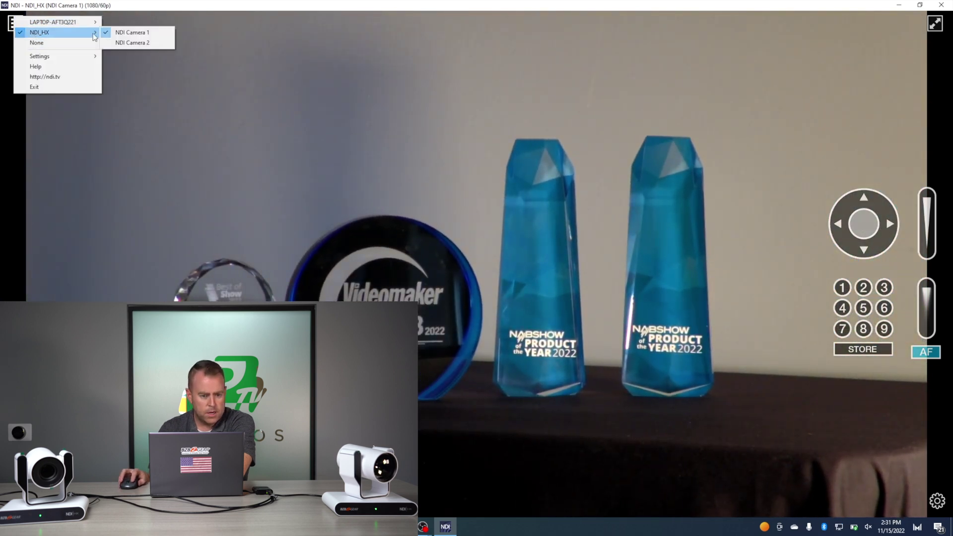
left_click(159, 45)
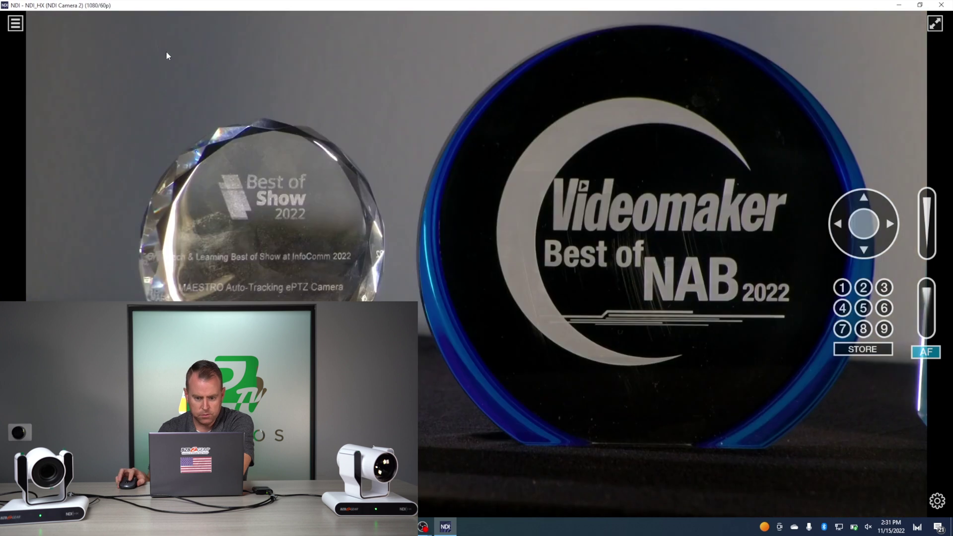
left_click(843, 225)
left_click(862, 229)
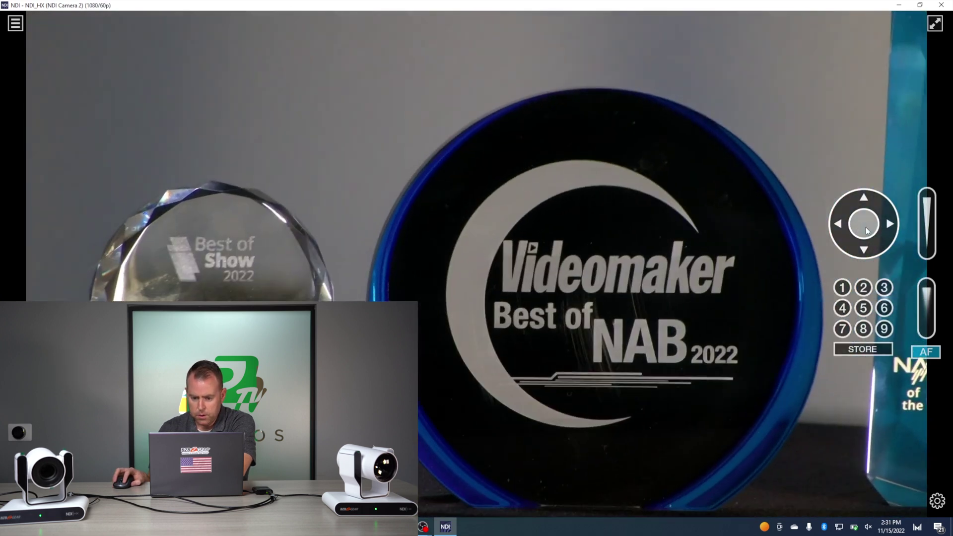
left_click(899, 9)
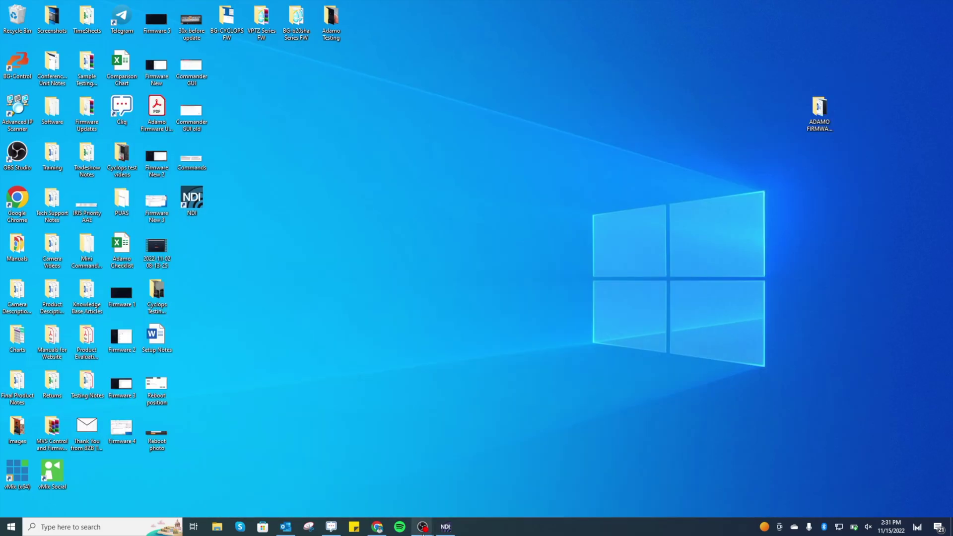
- In OBS Scene 1, add an NDI™ Source 'NDI Camera 1' using the NDI_HX (NDI Camera 1) stream
mouse_move(419, 525)
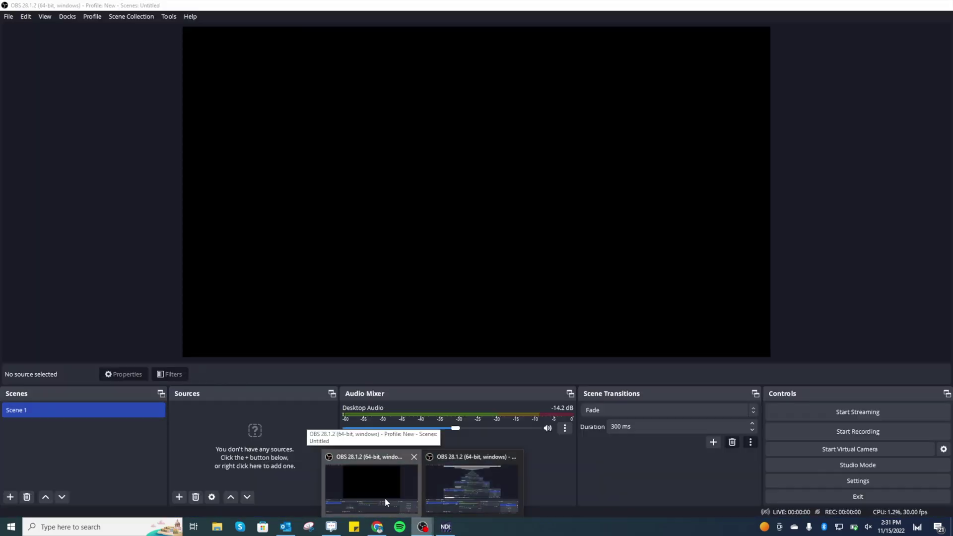
left_click(386, 498)
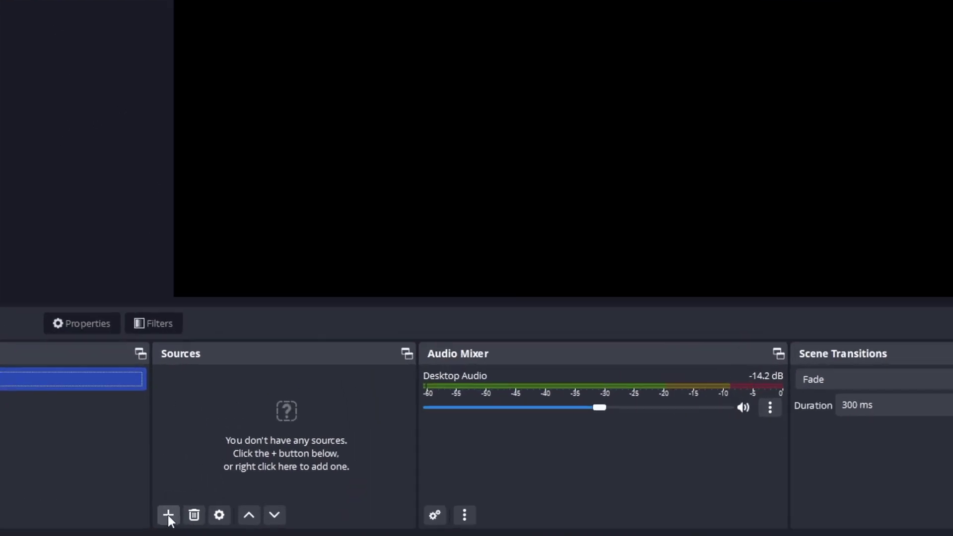
left_click(178, 497)
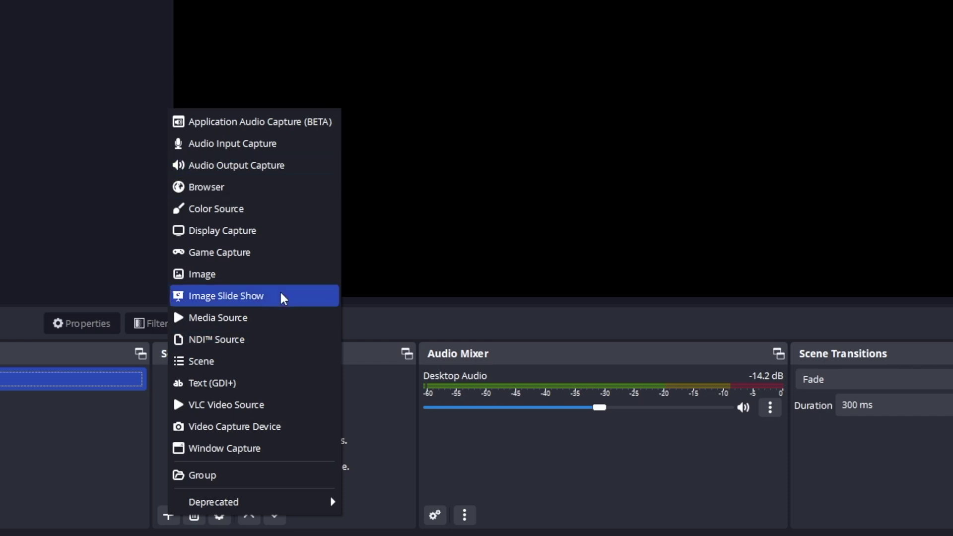
left_click(216, 340)
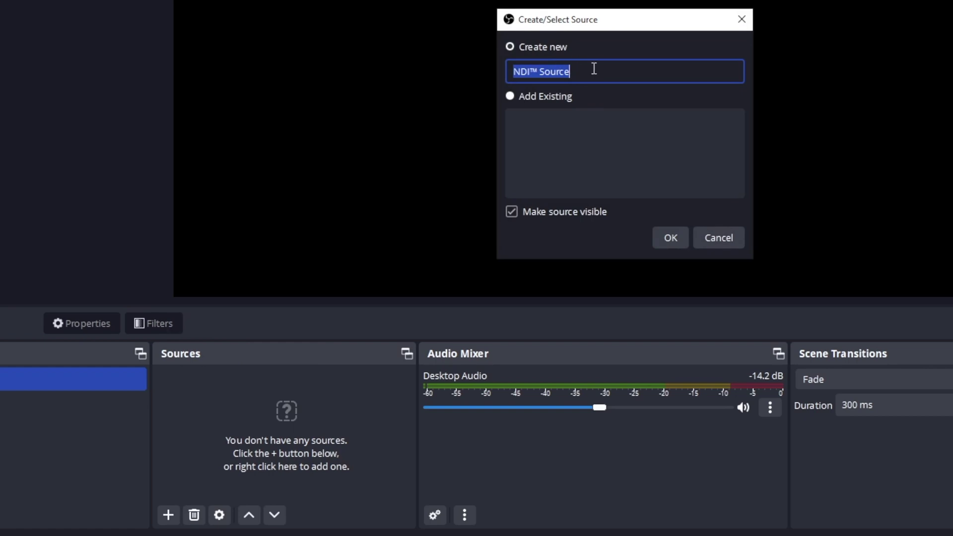
type("NDI Camer")
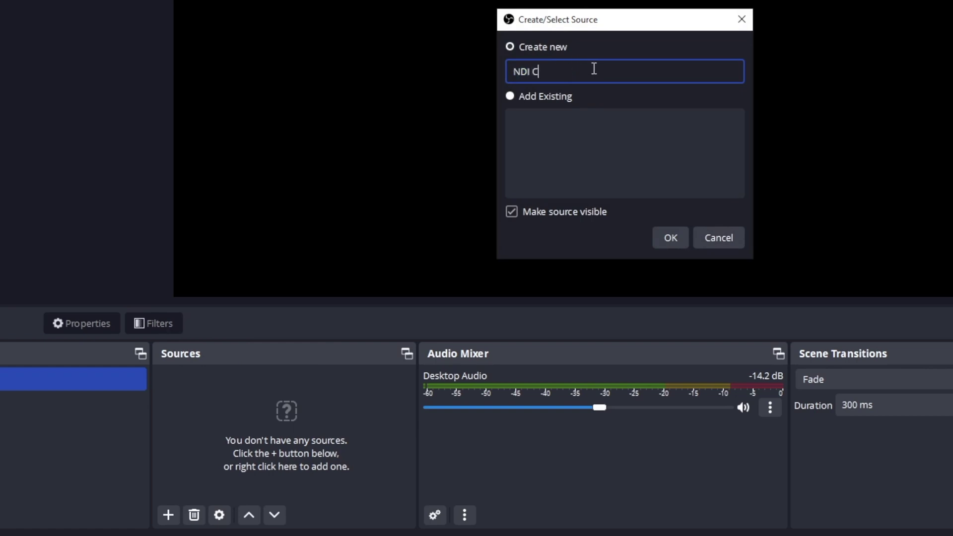
type("a 1")
left_click(661, 239)
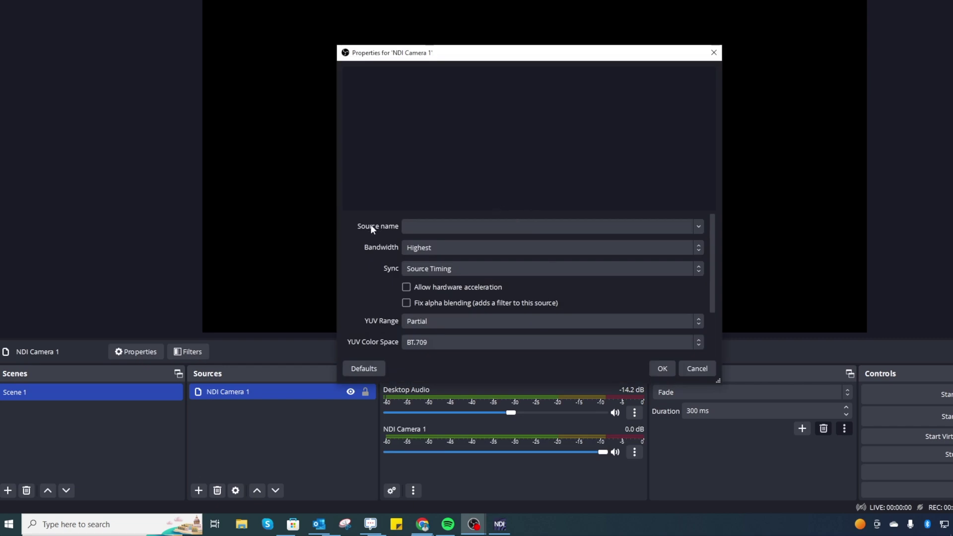
left_click(697, 227)
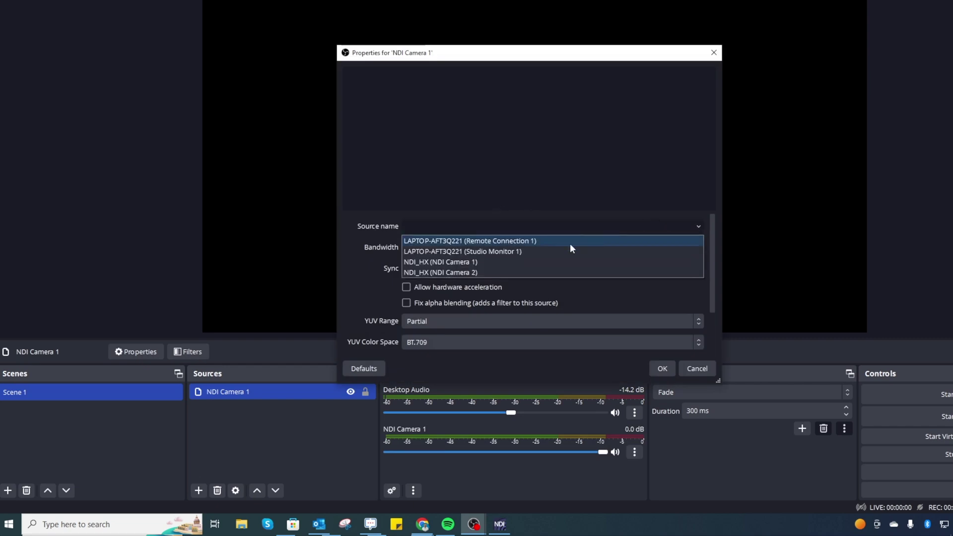
left_click(491, 259)
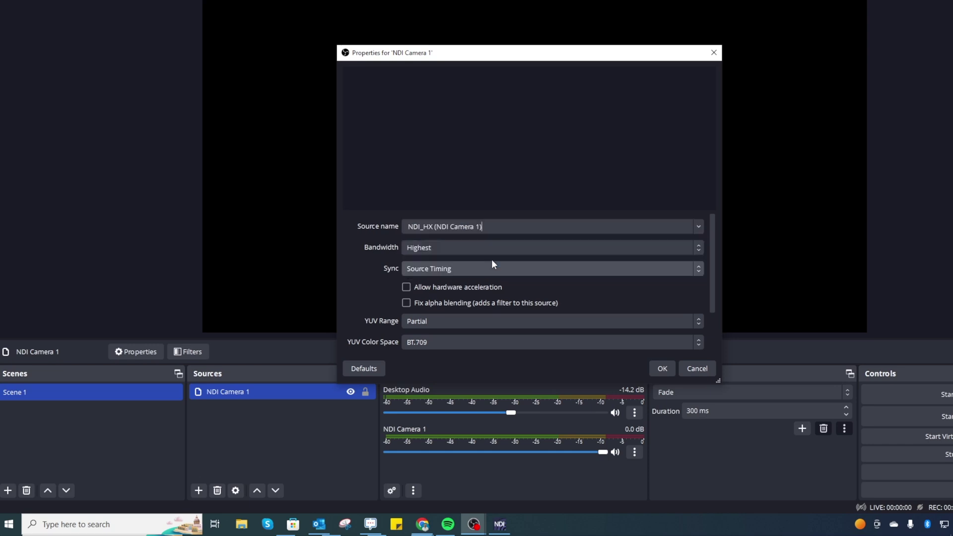
left_click(663, 368)
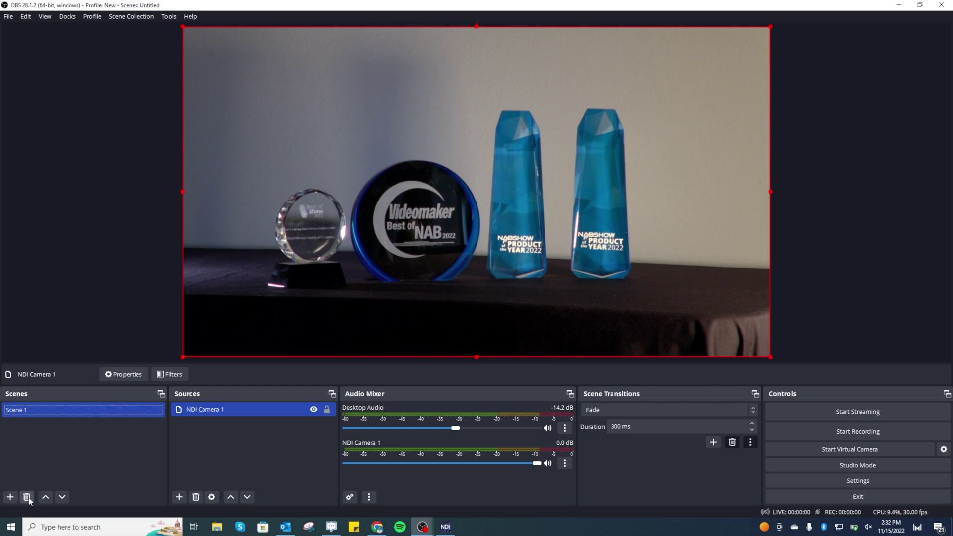
- Create Scene 2 and begin adding an NDI™ Source to it
left_click(10, 500)
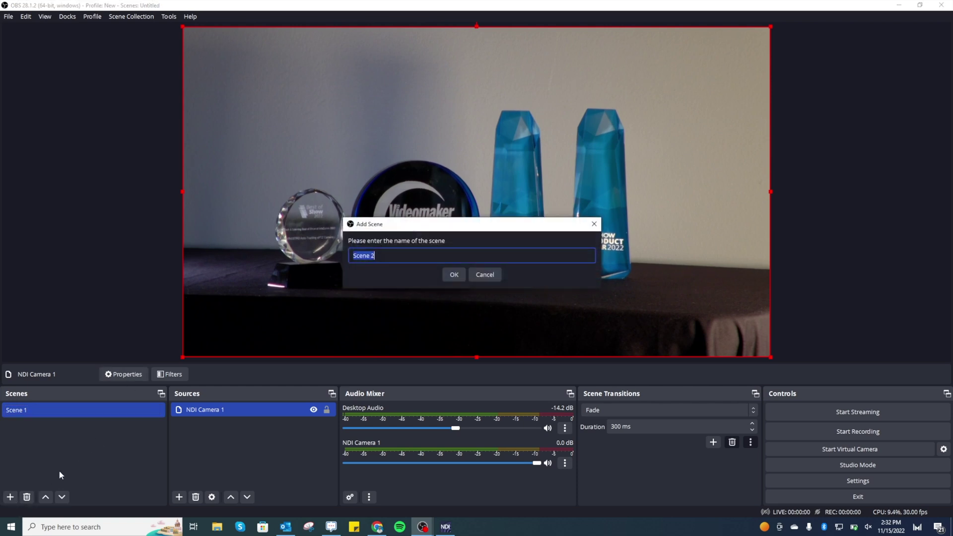
left_click(461, 274)
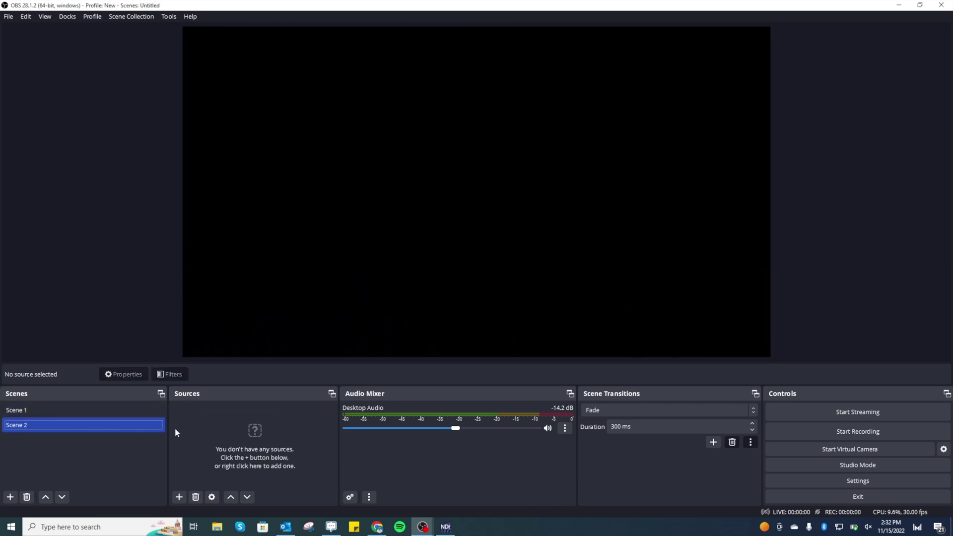
left_click(179, 498)
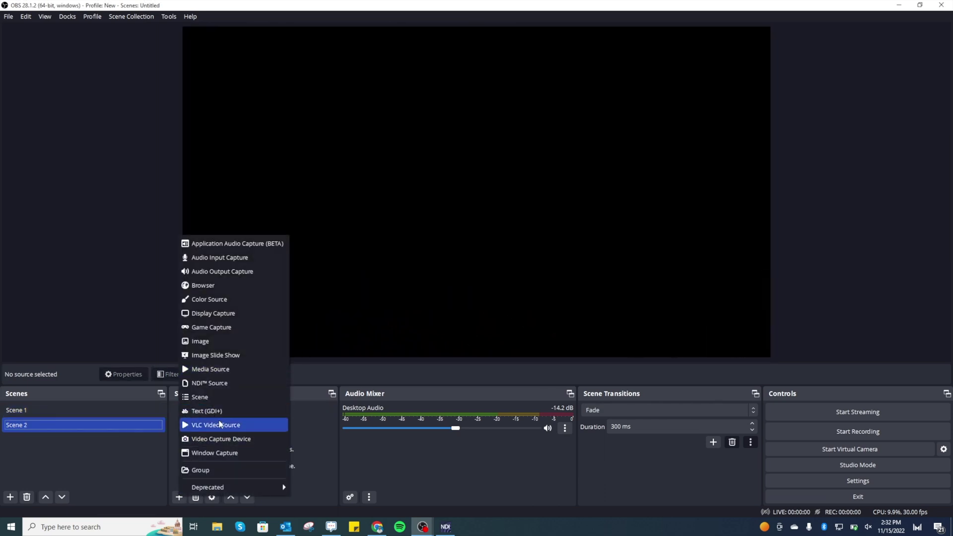
left_click(216, 392)
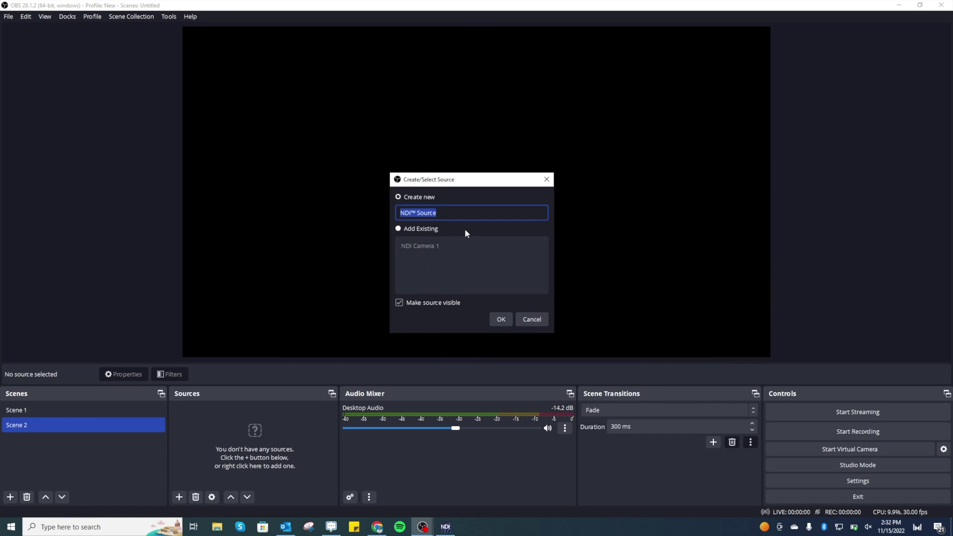
type("NDI Camera 2")
- Name the source NDI Camera 2 and feed it the NDI_HX (NDI Camera 2) stream
left_click(497, 320)
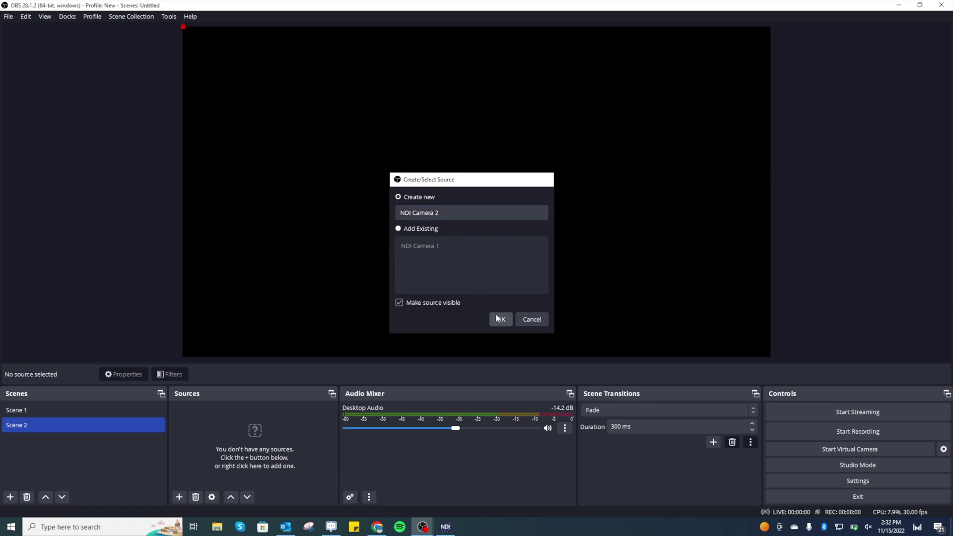
left_click(622, 264)
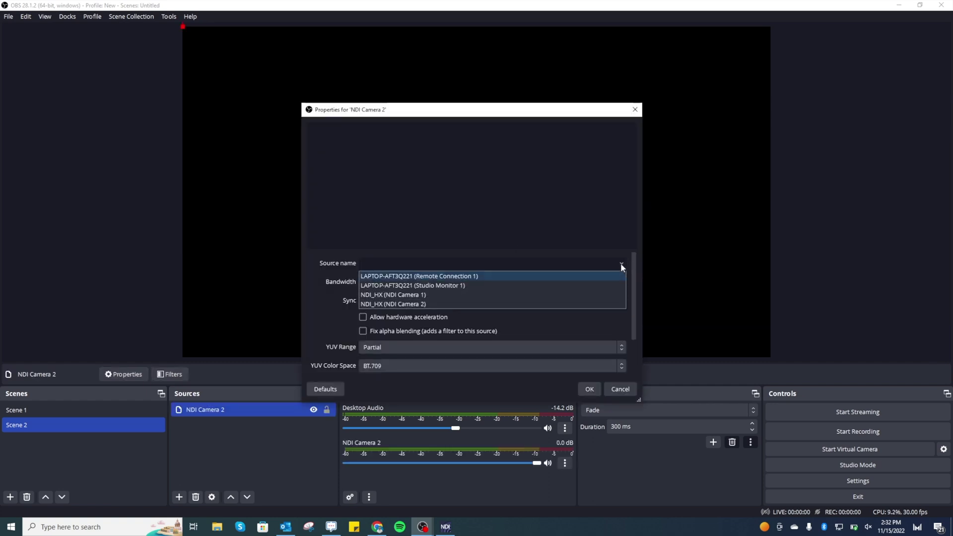
left_click(611, 304)
left_click(590, 389)
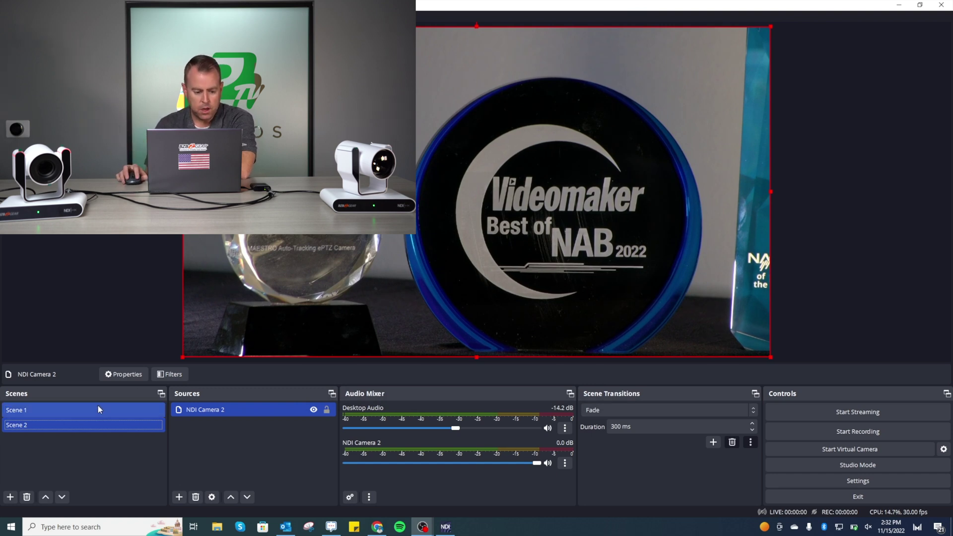
- Toggle repeatedly between Scene 1 and Scene 2 to compare the two NDI camera feeds, ending on Scene 1
left_click(100, 410)
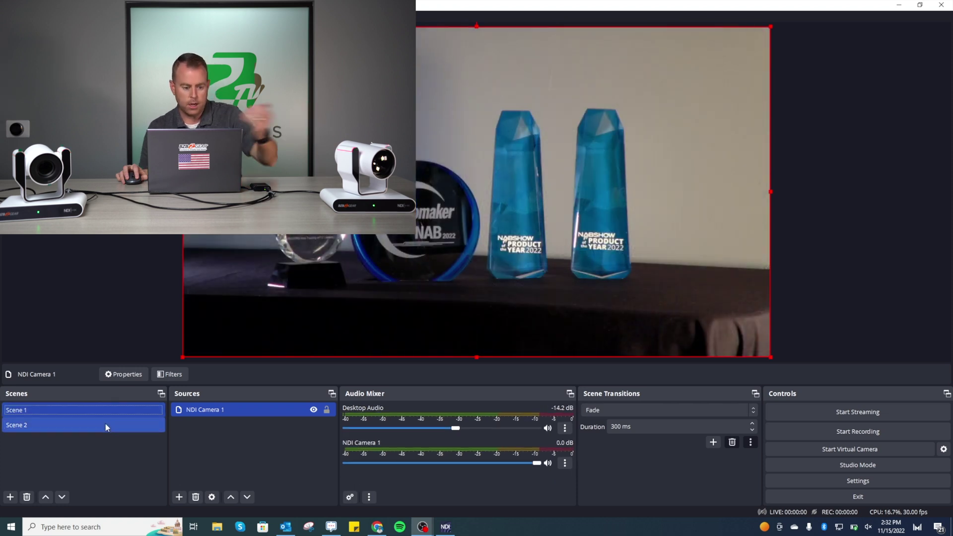
left_click(101, 428)
left_click(95, 410)
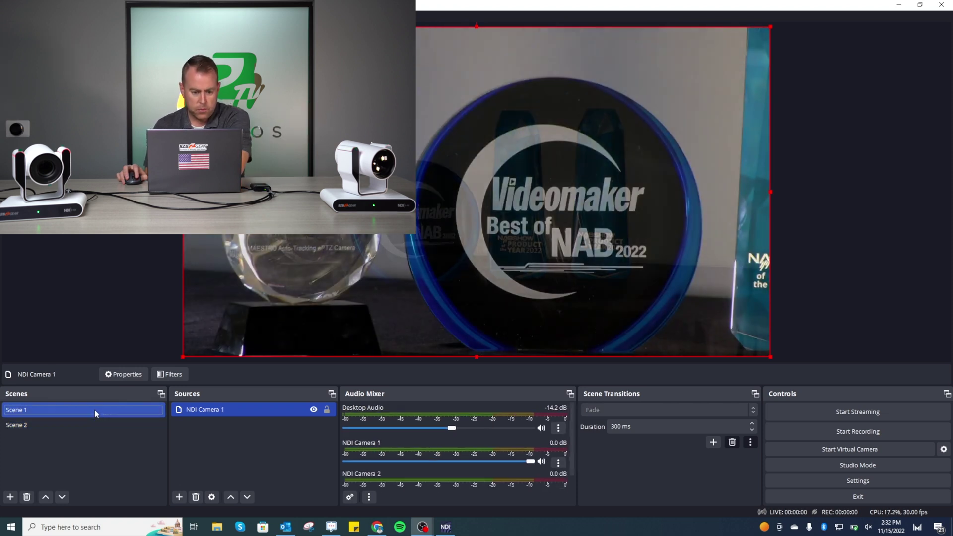
left_click(100, 427)
left_click(96, 410)
left_click(99, 425)
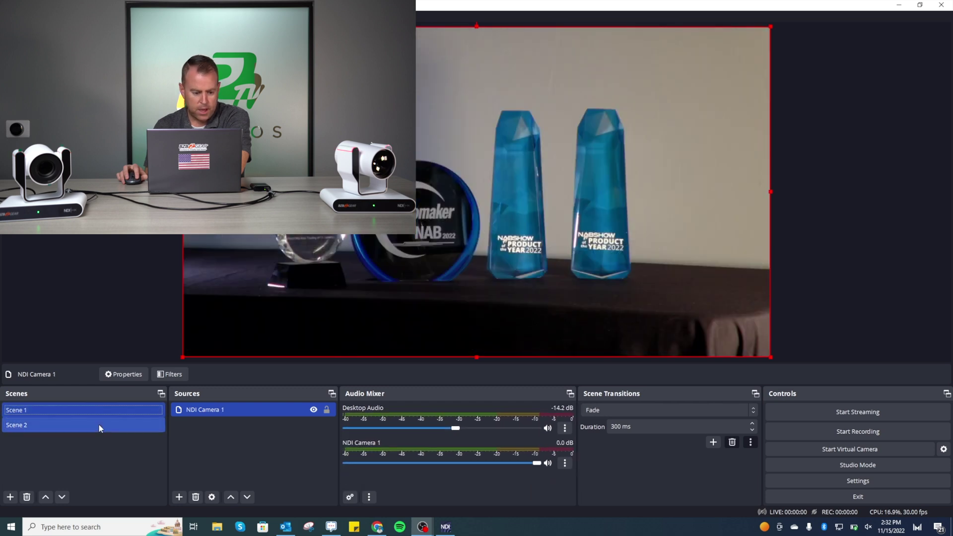
left_click(100, 414)
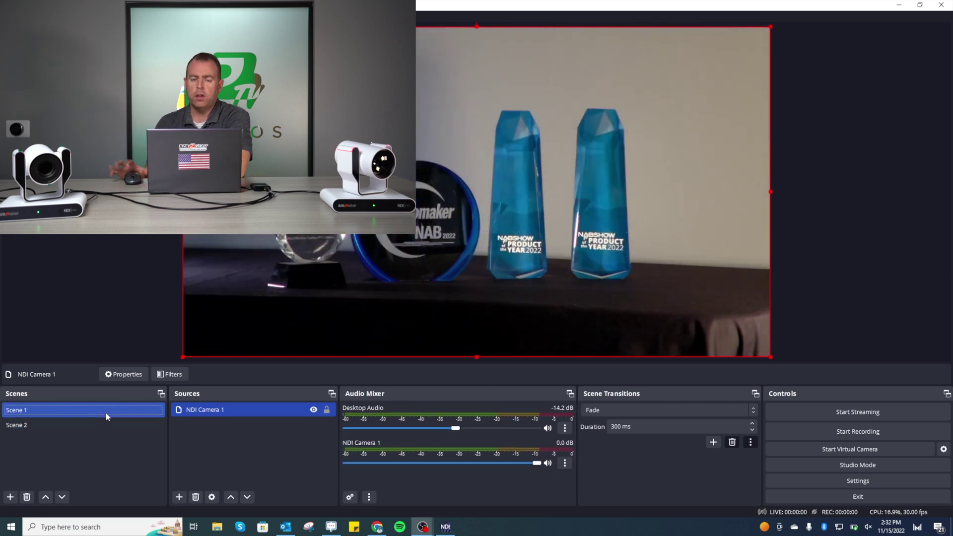